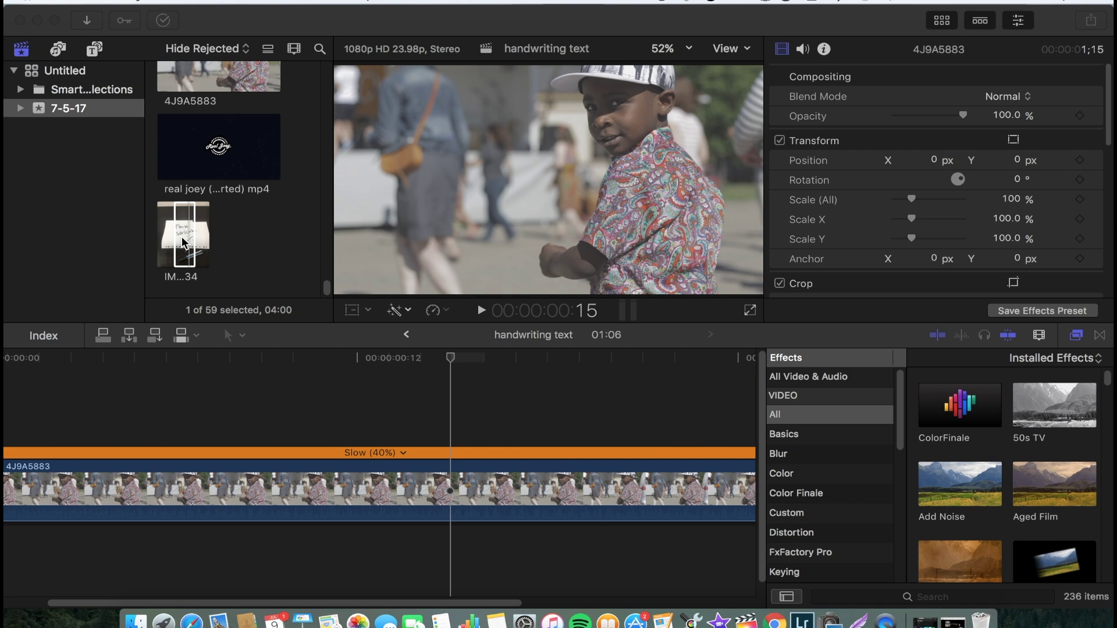
- Drop IMG_2834 above the video clip, blade it near the video's end and delete the tail
left_click_drag(186, 235, 140, 415)
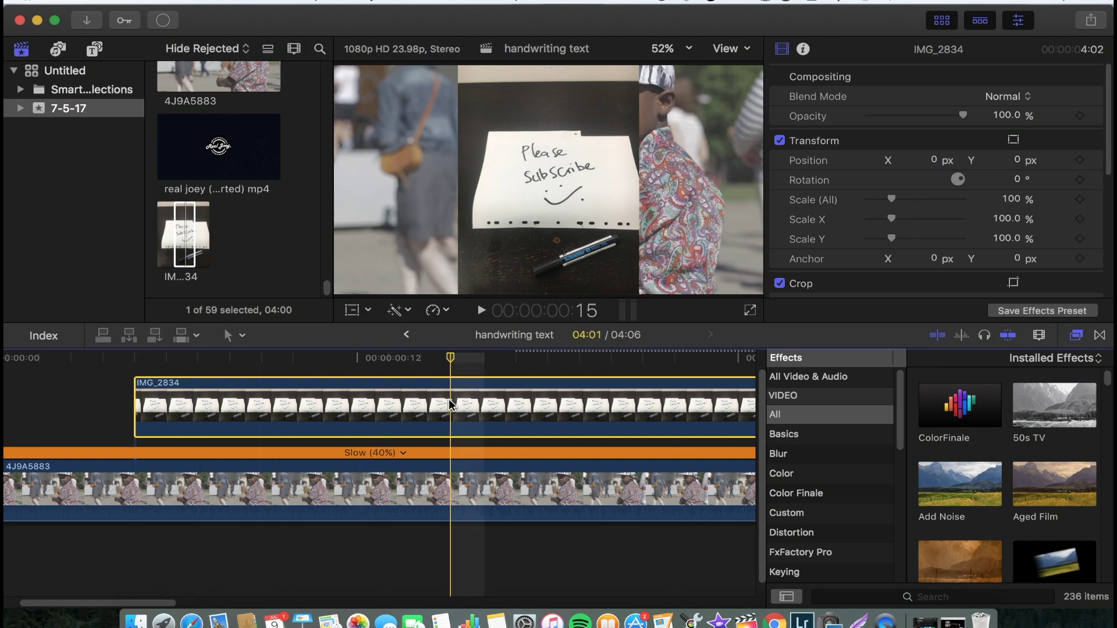
left_click(1077, 336)
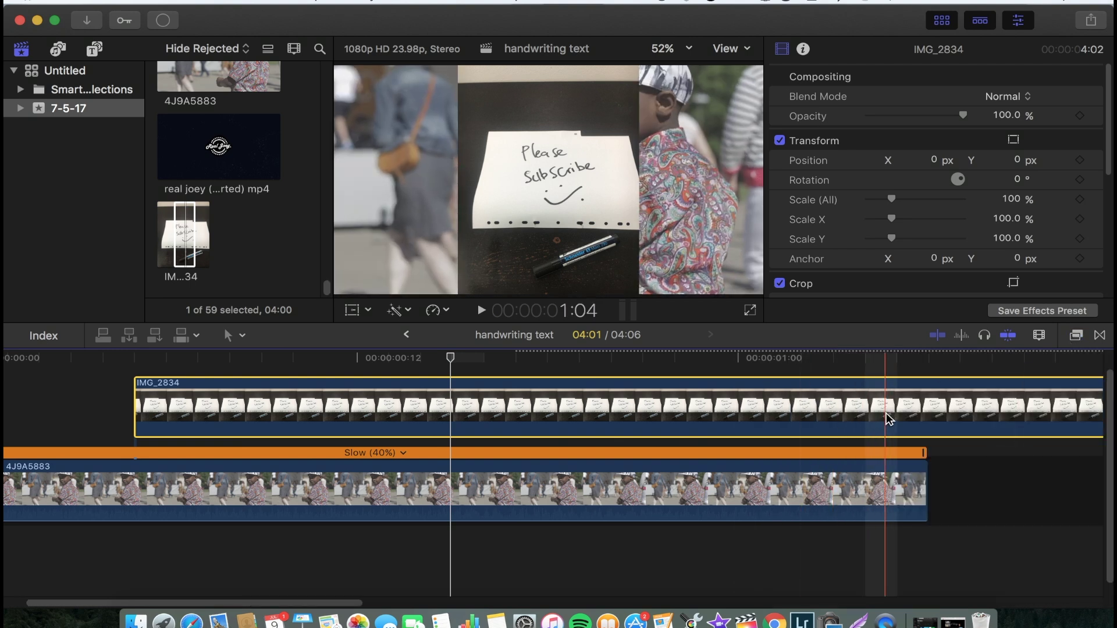
key("b")
left_click(867, 407)
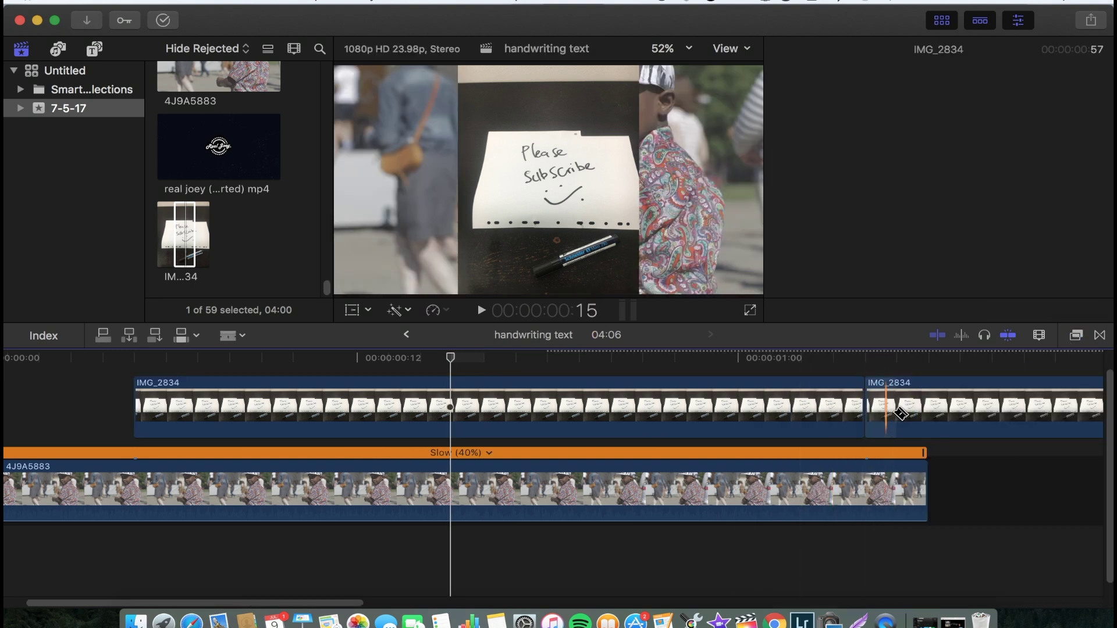
key("a")
left_click(905, 416)
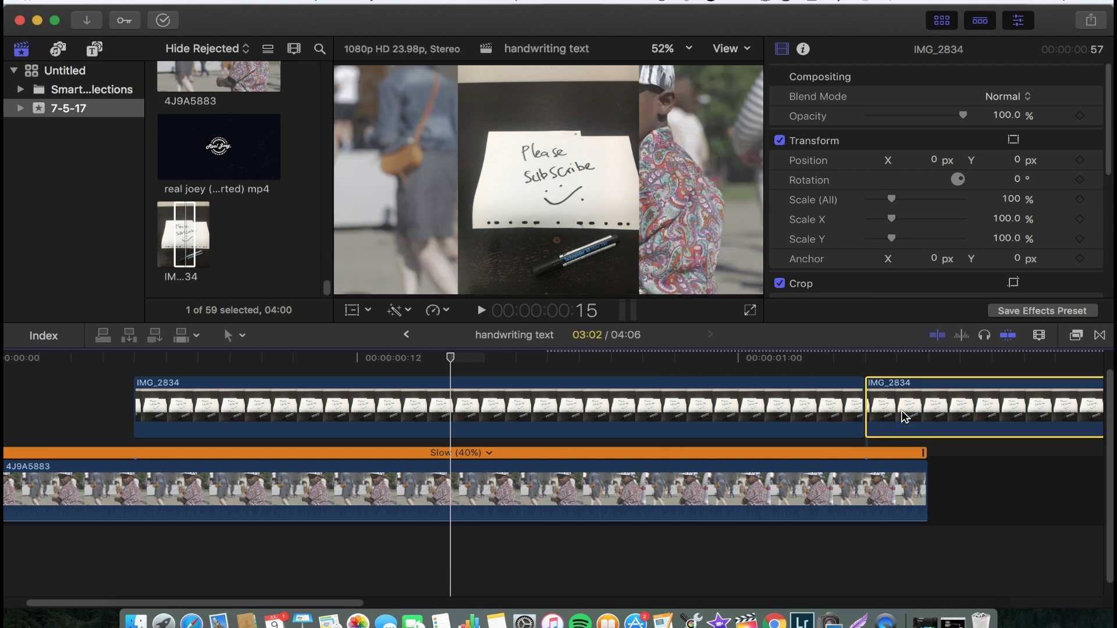
key("Delete")
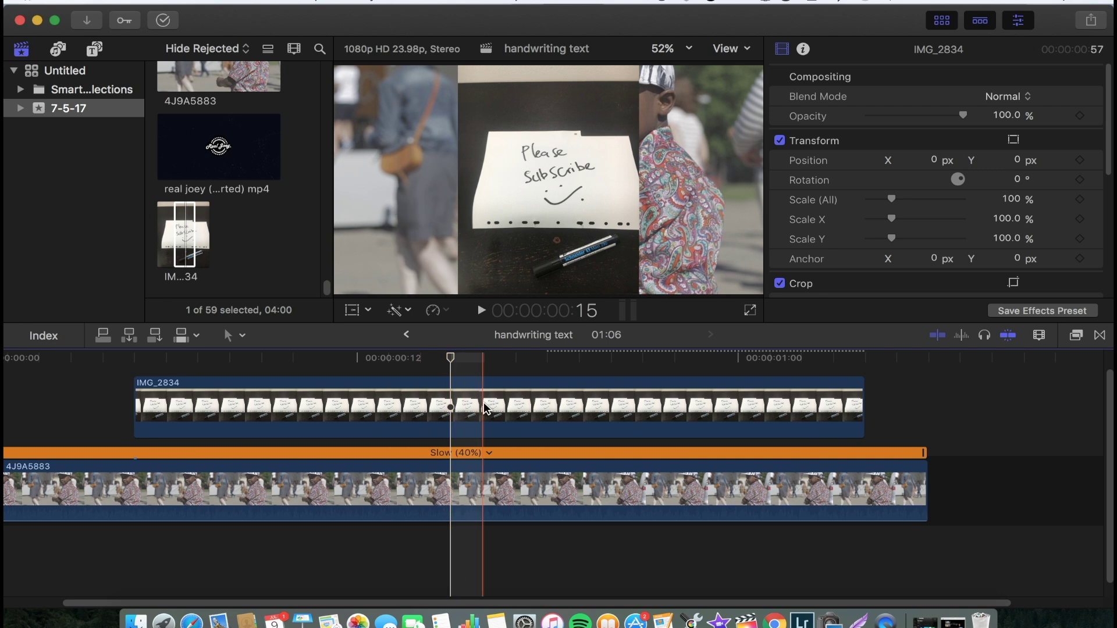
- Crop the top, left, right and bottom of IMG_2834 in to the handwritten white card
scroll(931, 268, "down", 1)
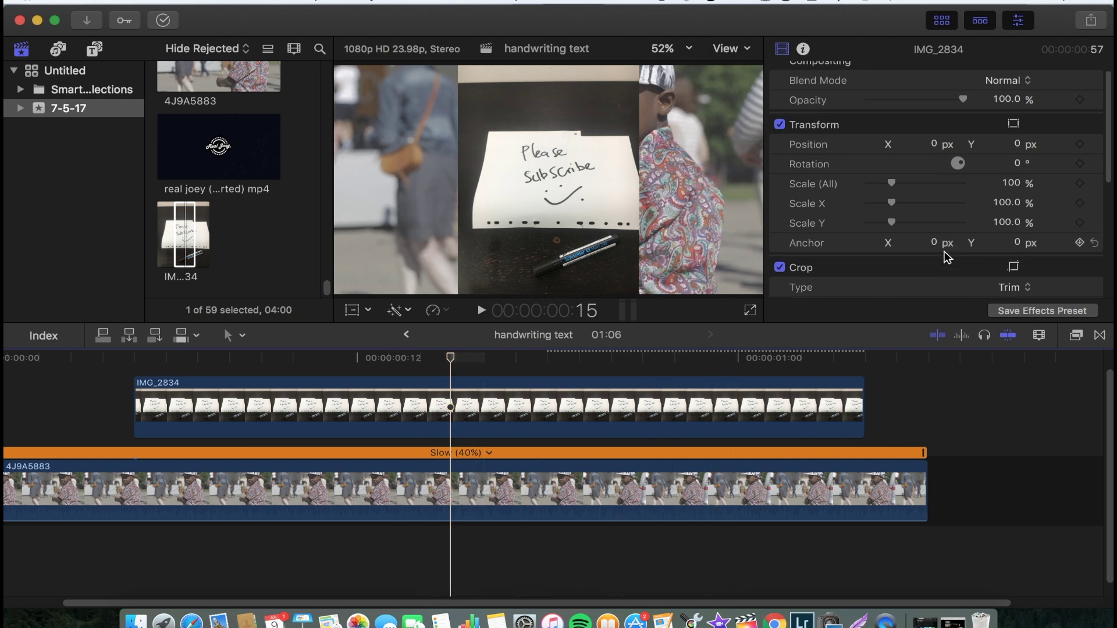
left_click(1015, 263)
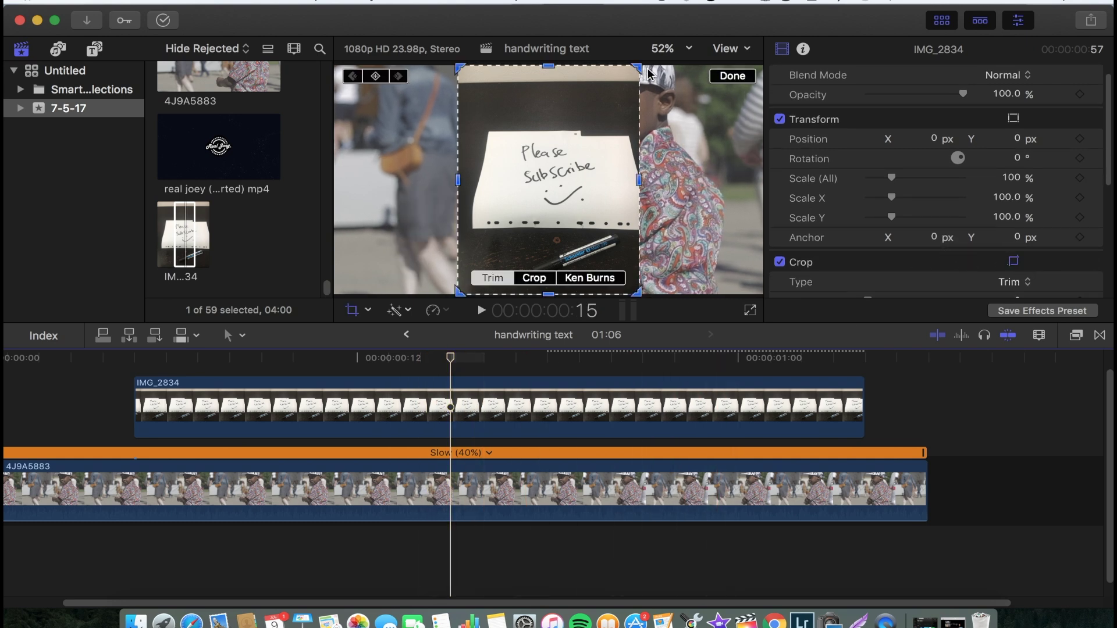
left_click_drag(557, 70, 555, 142)
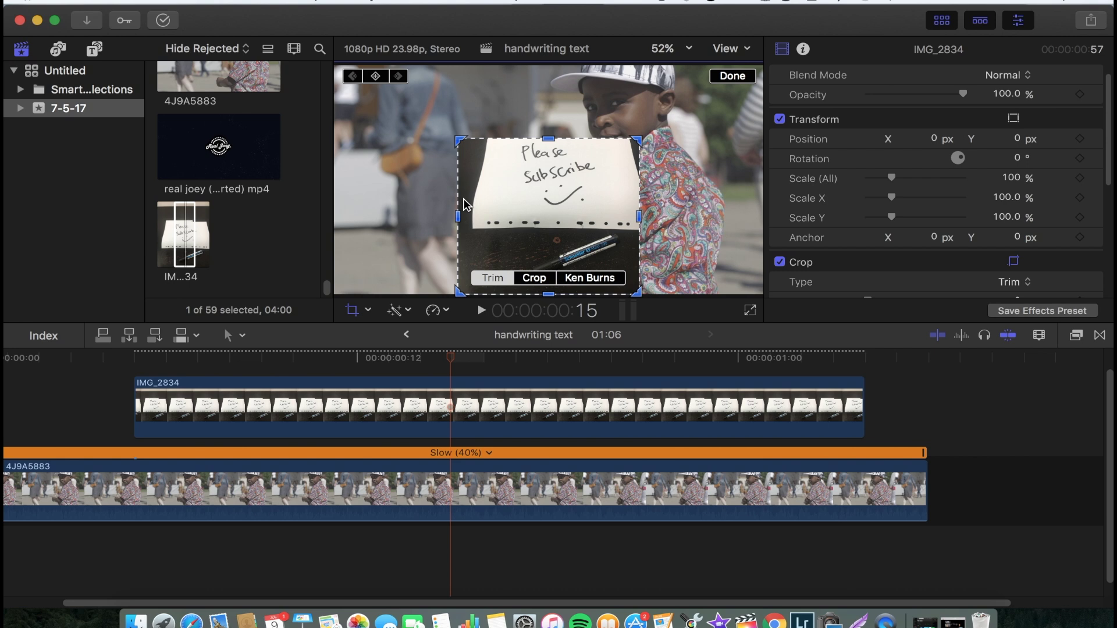
left_click_drag(463, 210, 503, 216)
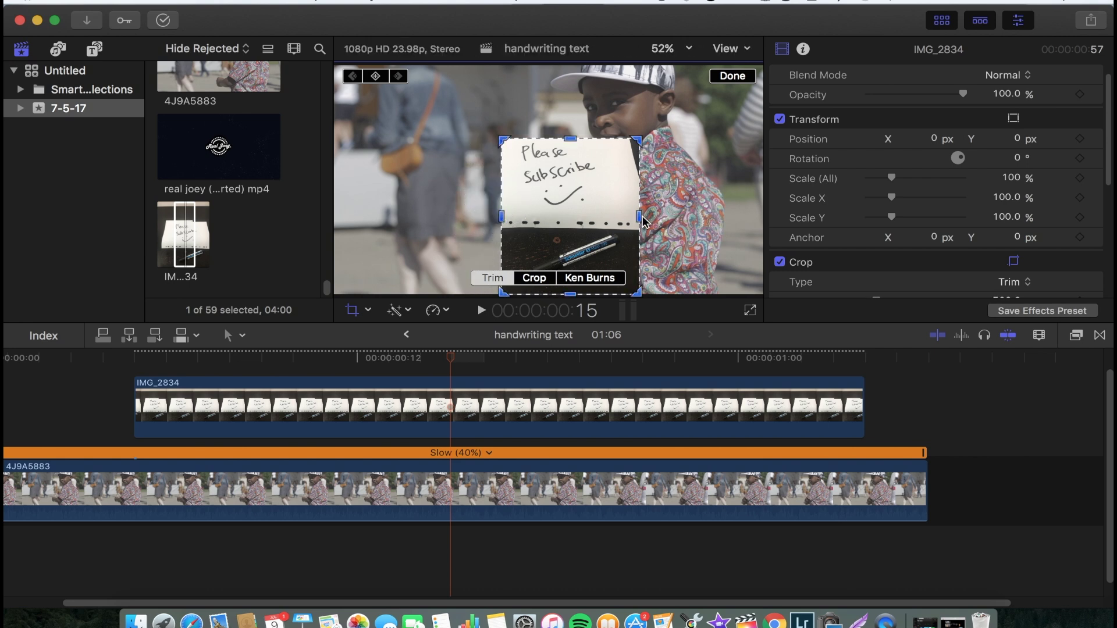
left_click_drag(643, 220, 617, 222)
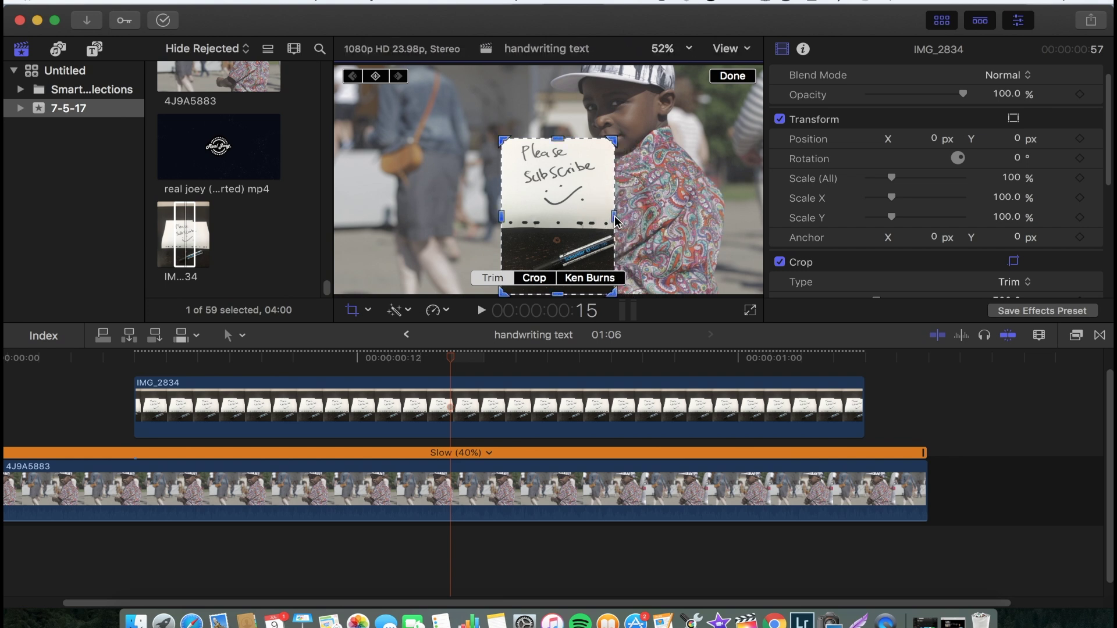
left_click_drag(563, 297, 558, 219)
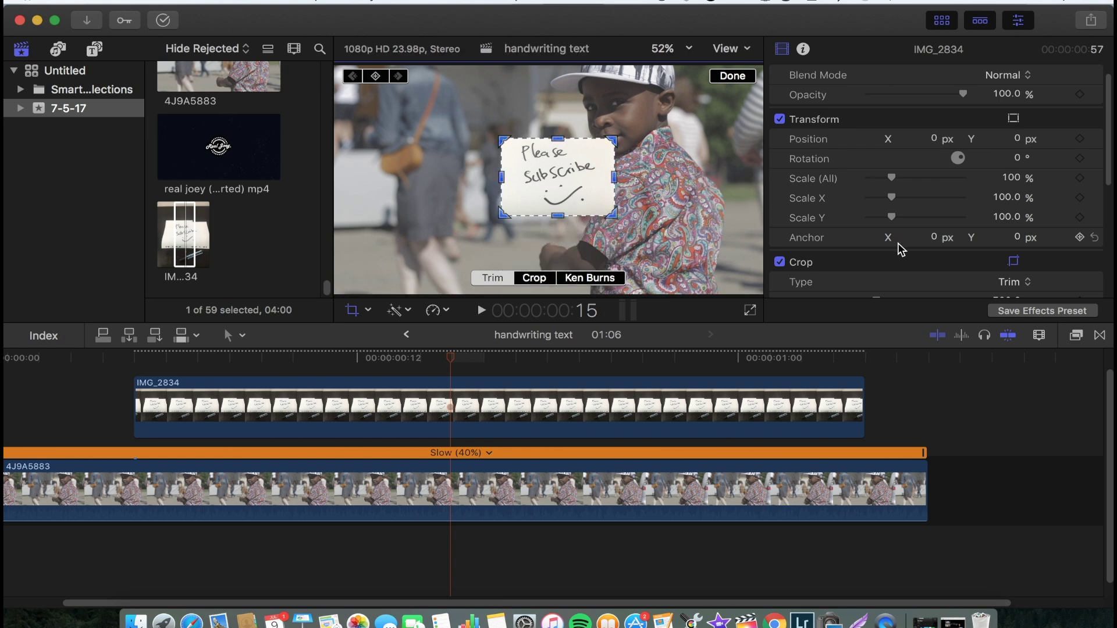
left_click(1077, 336)
- Search the video effects for 'negat' and apply Negative to the IMG_2834 clip
left_click(729, 76)
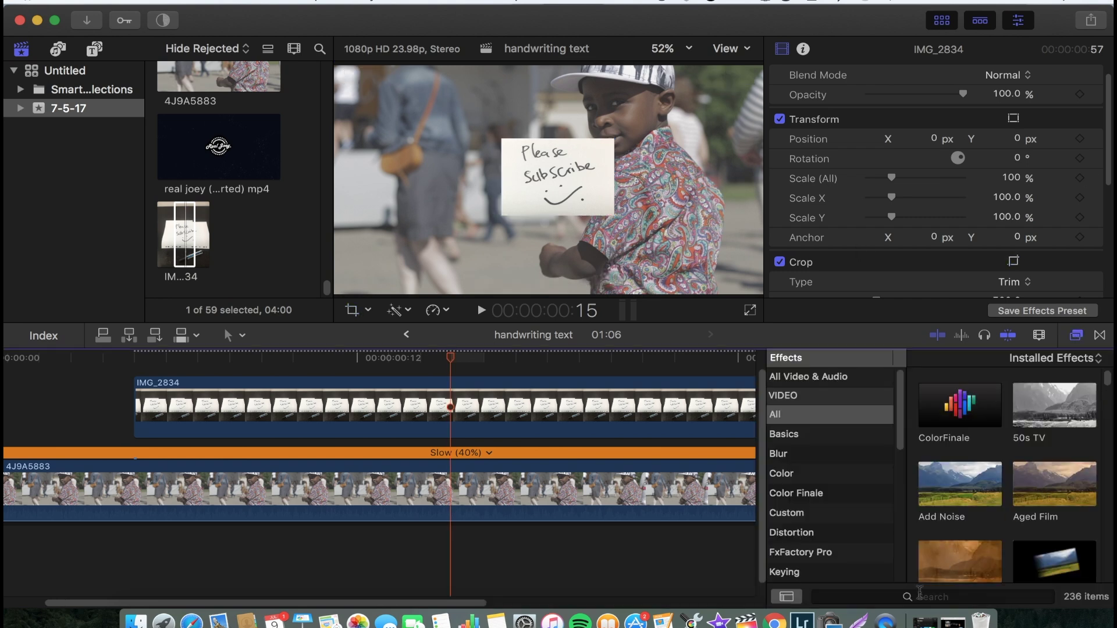
left_click(922, 597)
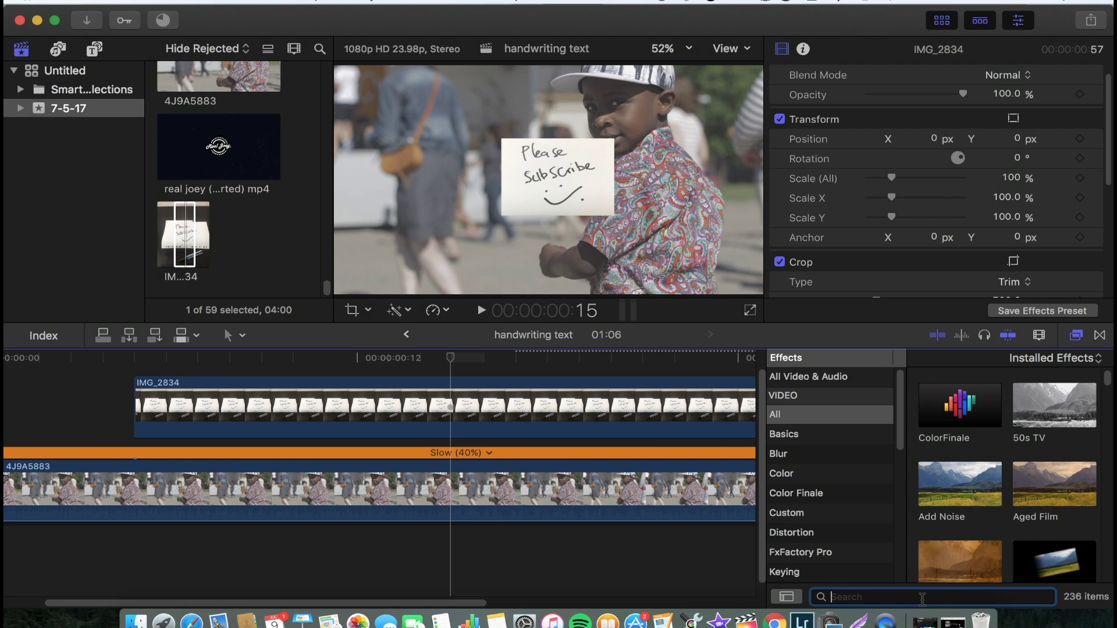
type("negat")
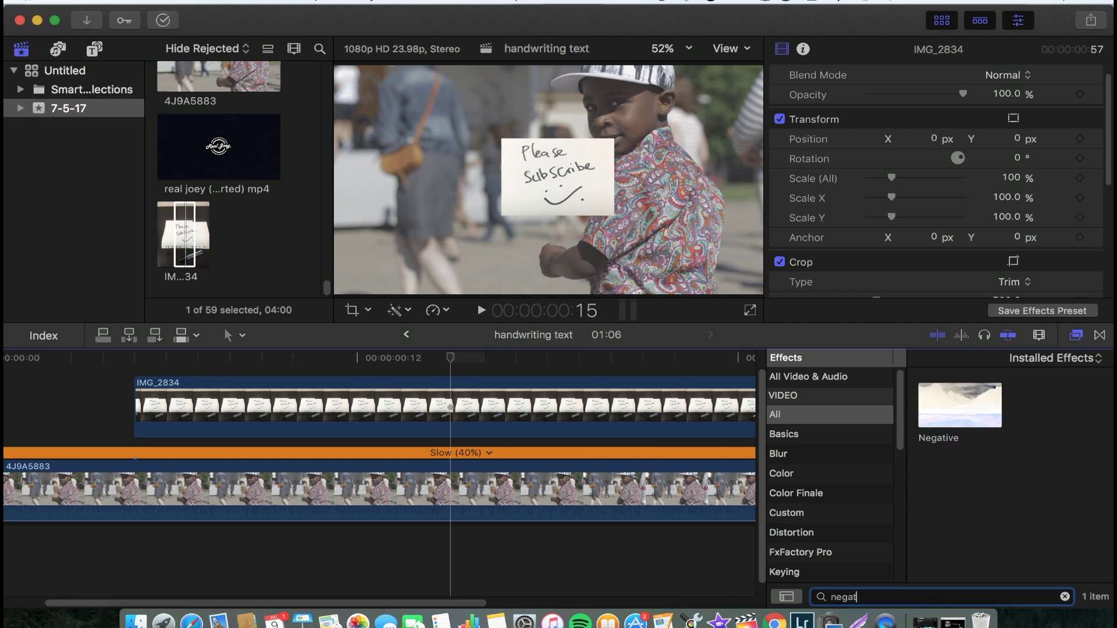
left_click_drag(944, 401, 516, 398)
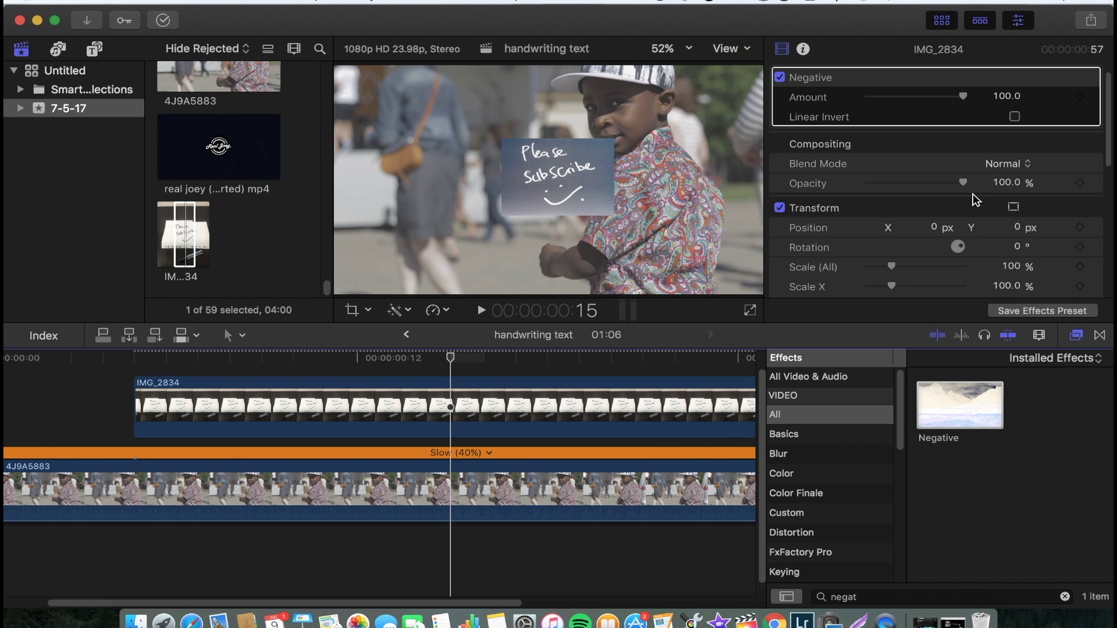
- Set IMG_2834's blend mode to Lighten and clear the effects search field
left_click(1018, 166)
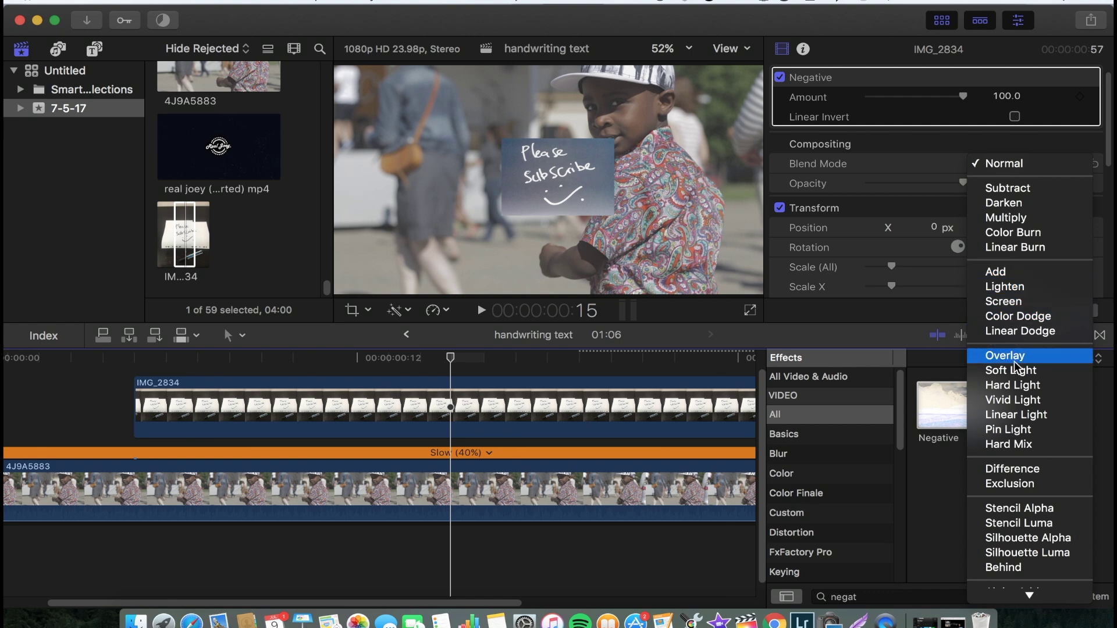
left_click(1027, 287)
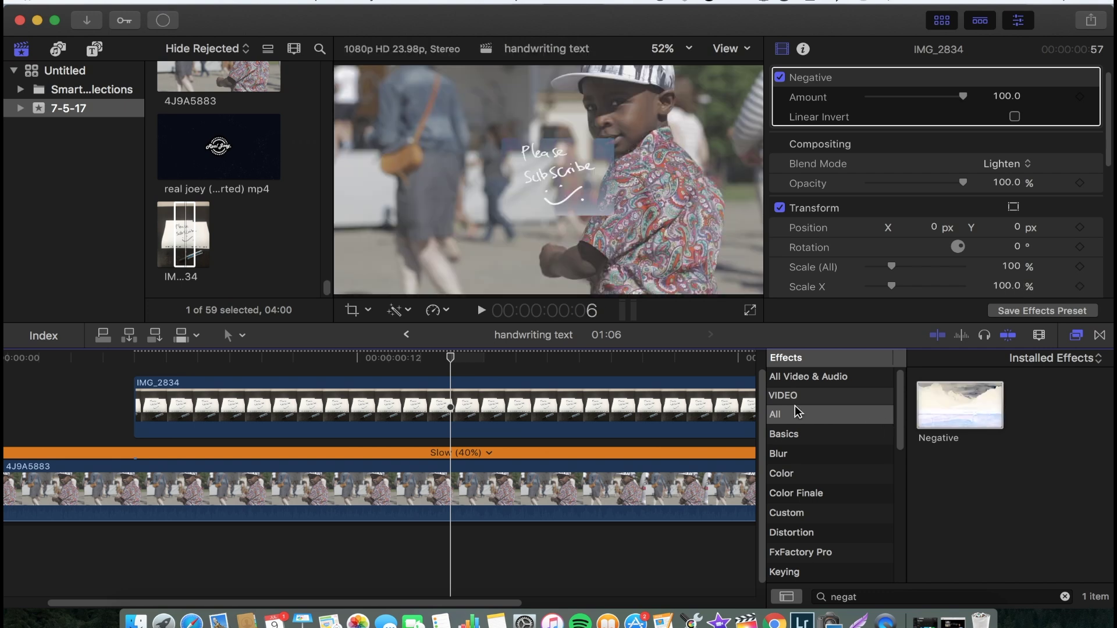
left_click(1066, 597)
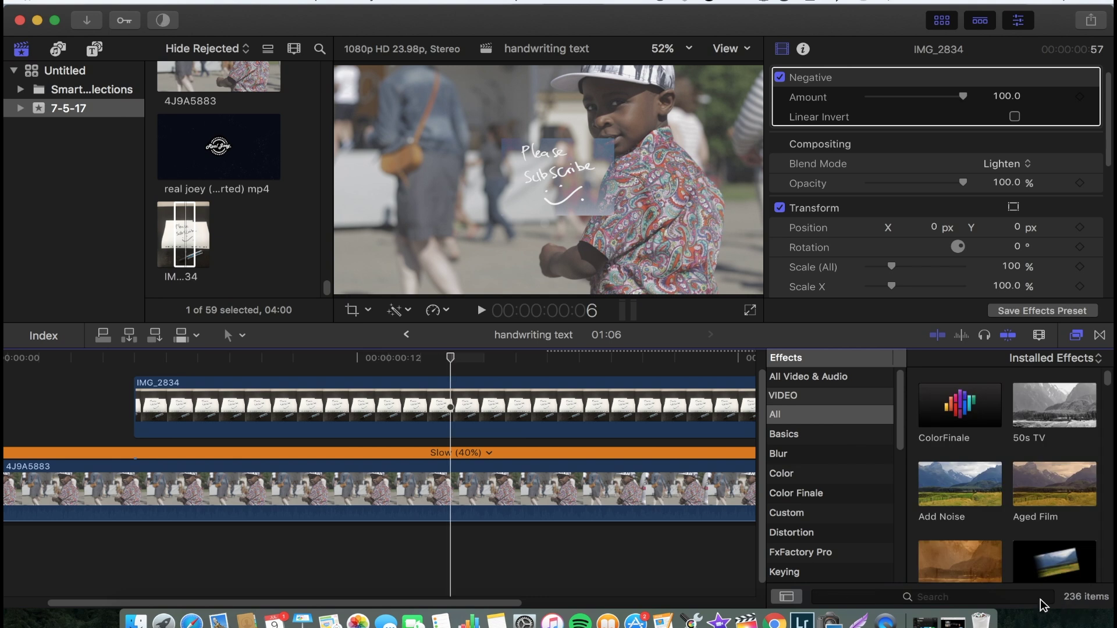
- Apply Color Correction (searched as 'colo') to IMG_2834 and bring up its Color Board
type("c")
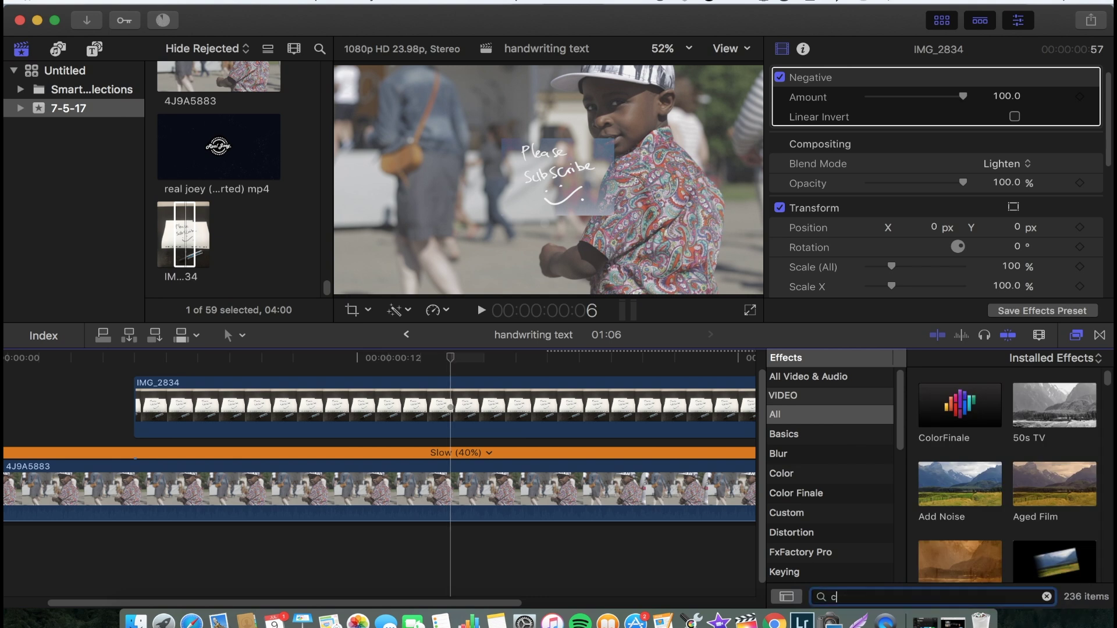
type("ol")
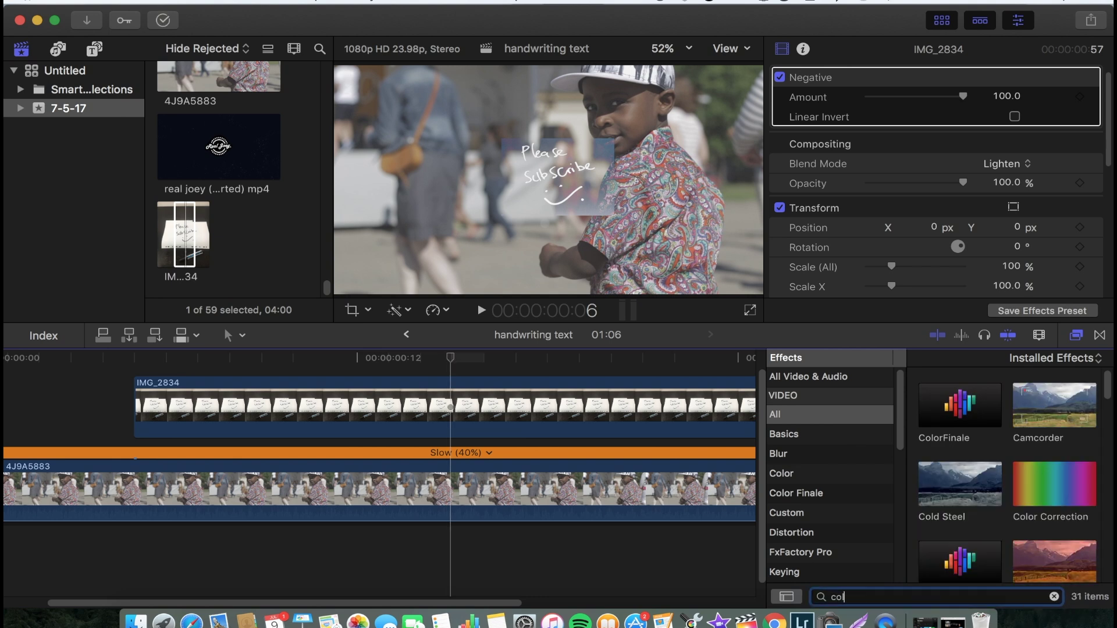
type("o")
left_click_drag(1048, 410, 418, 412)
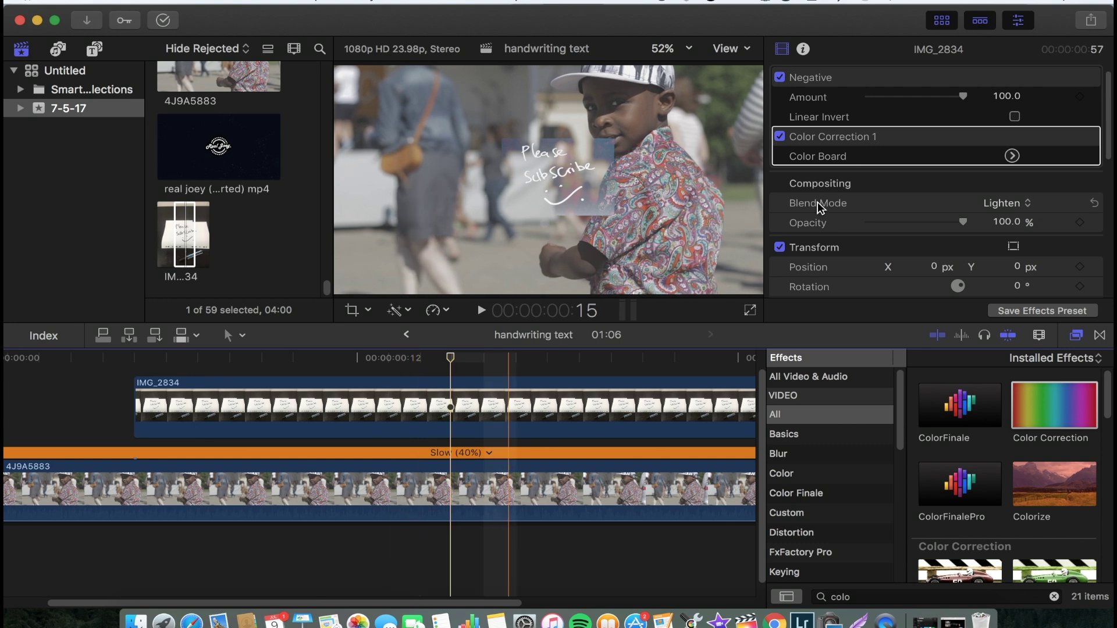
left_click(1012, 156)
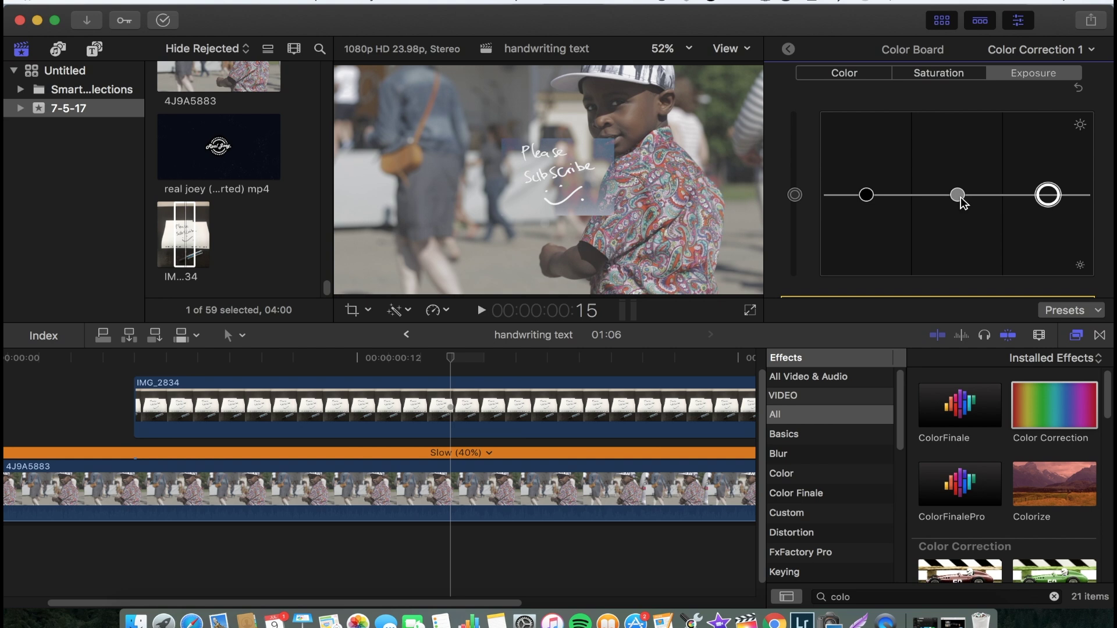
- Pull midtone exposure fully down and adjust highlights exposure up, then partway back down
left_click_drag(961, 198, 961, 303)
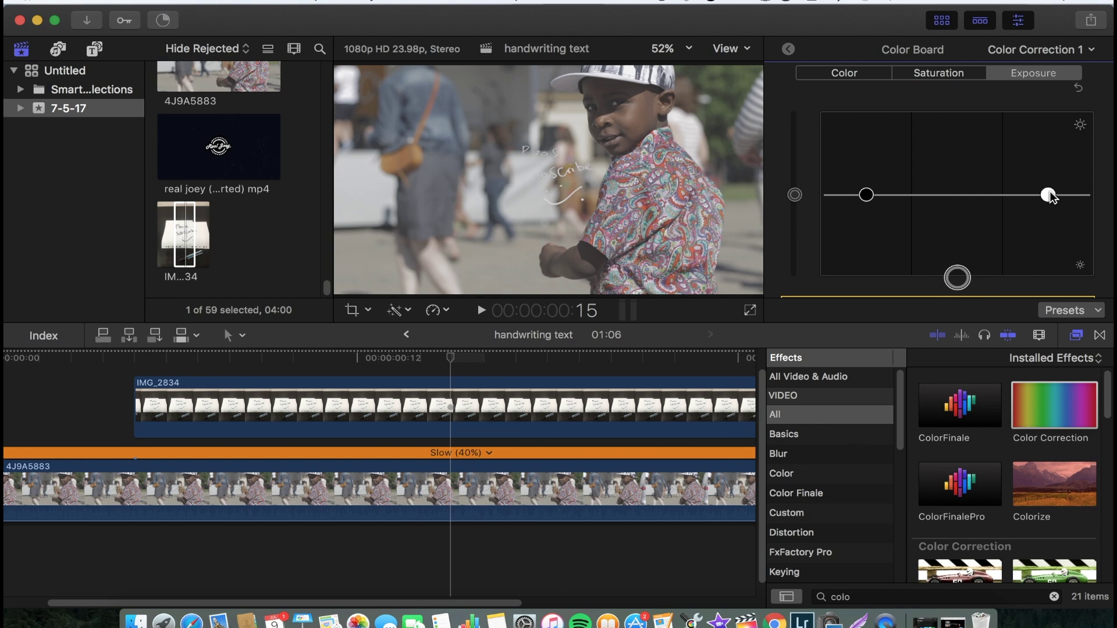
left_click(1050, 196)
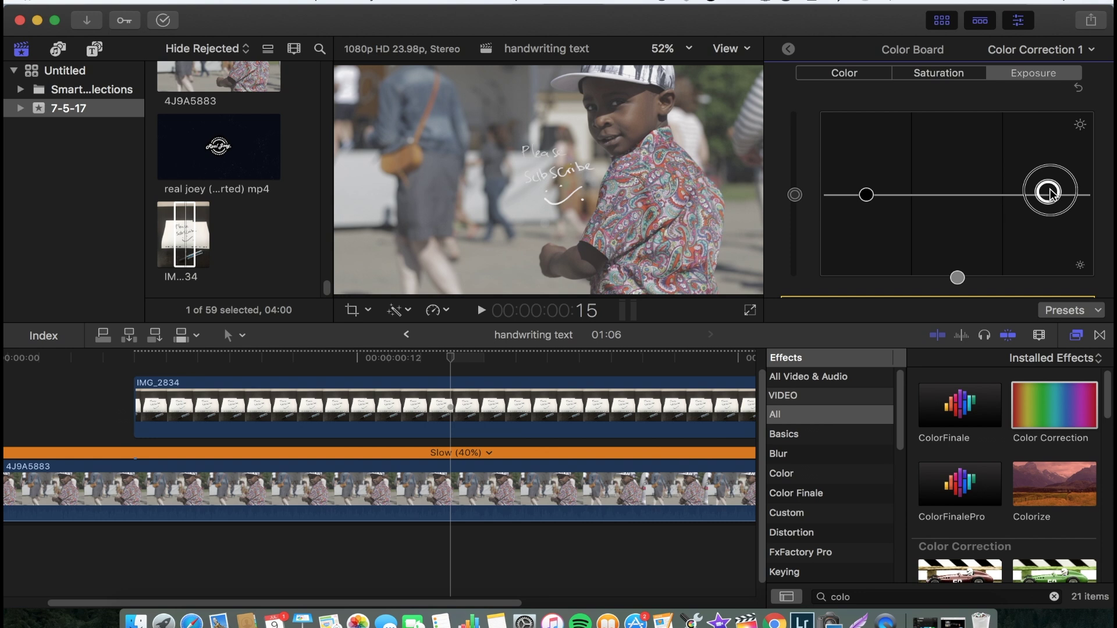
left_click_drag(1049, 195, 1046, 108)
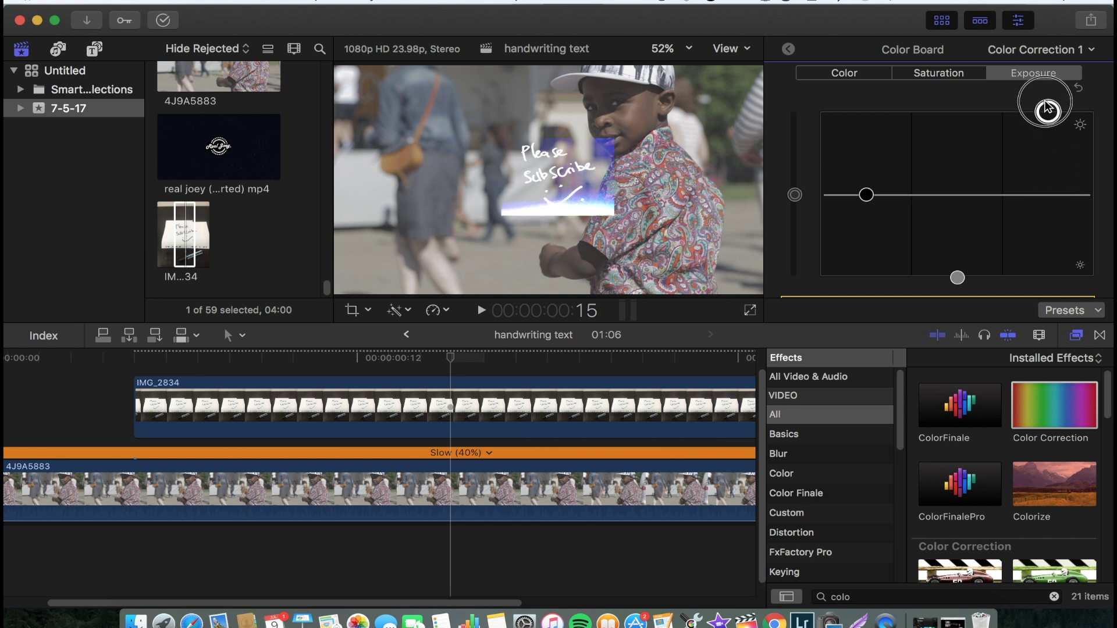
left_click_drag(1047, 109, 1049, 175)
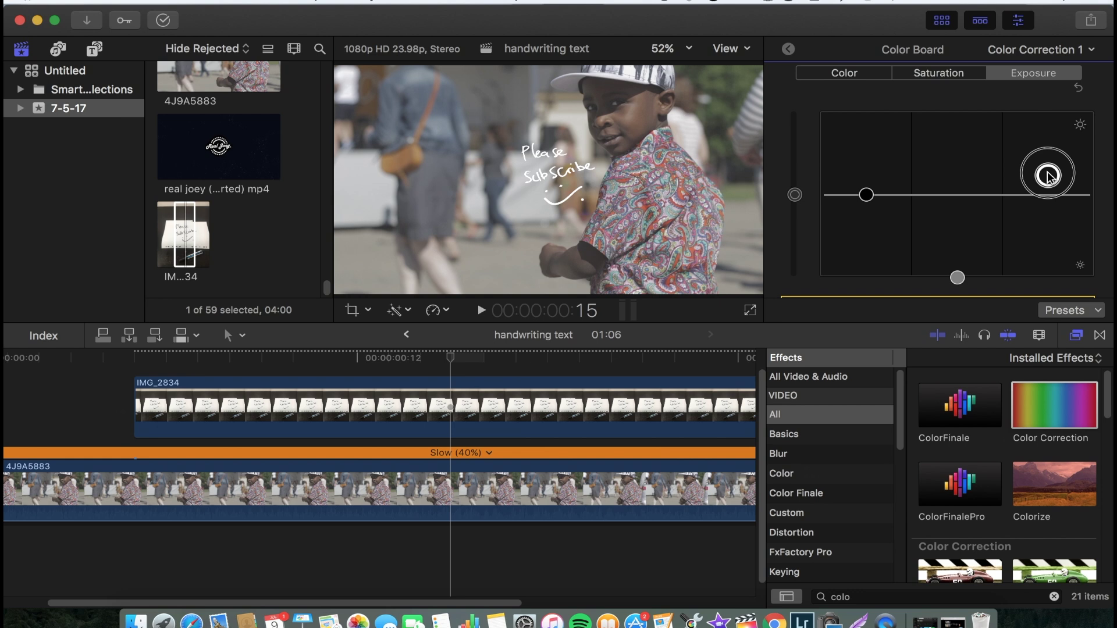
left_click_drag(1049, 175, 1048, 176)
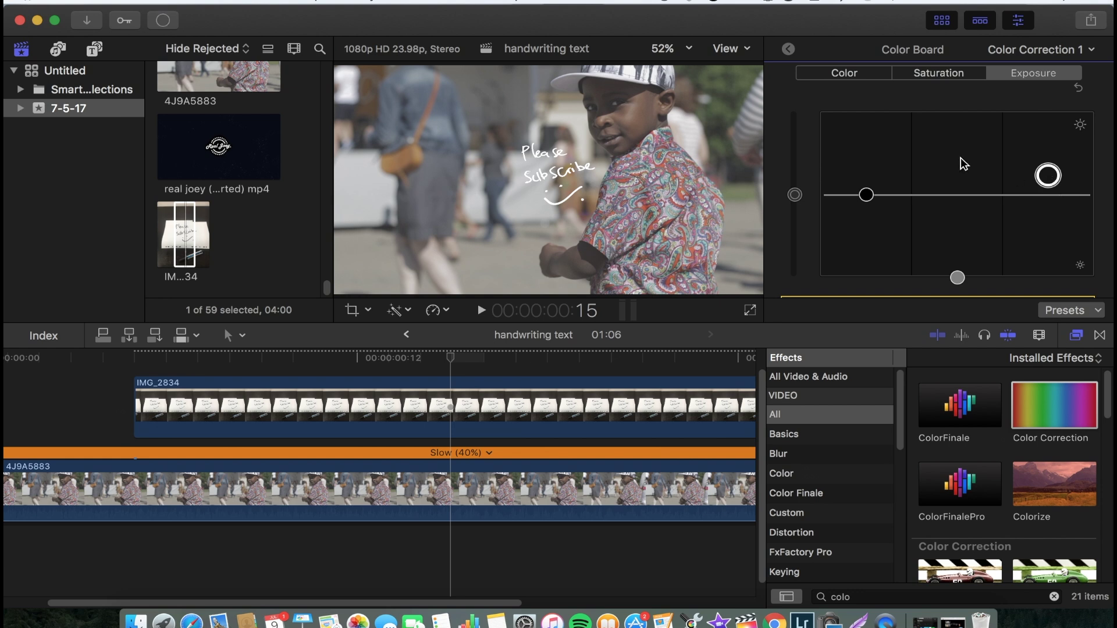
- Move the handwriting overlay up-left to -478.7, -21.4 px and scale it larger
left_click(787, 49)
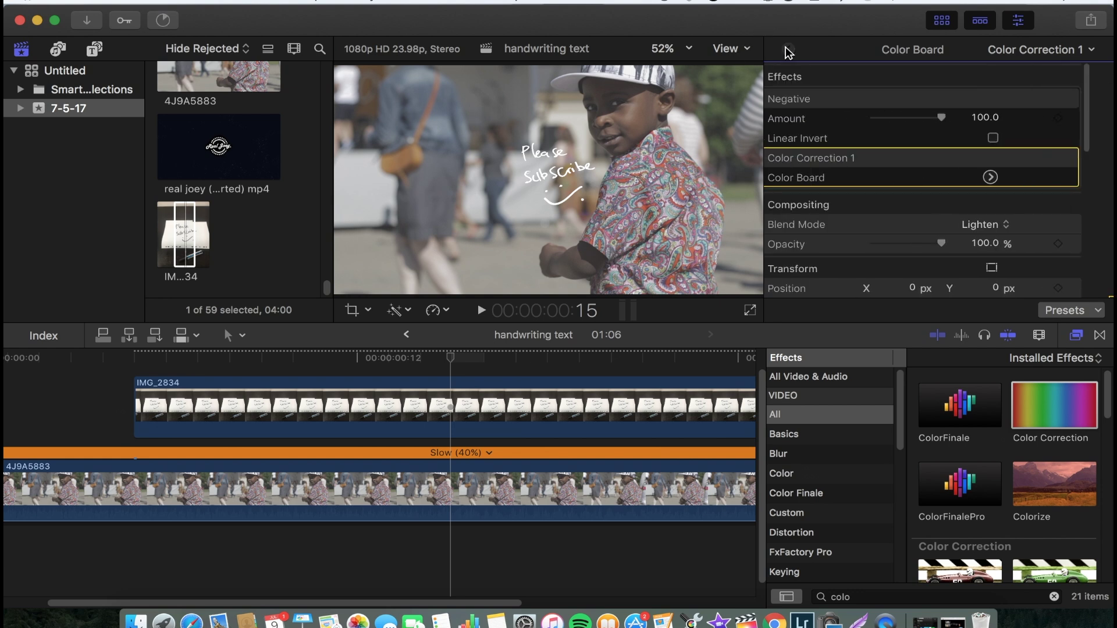
left_click(1013, 268)
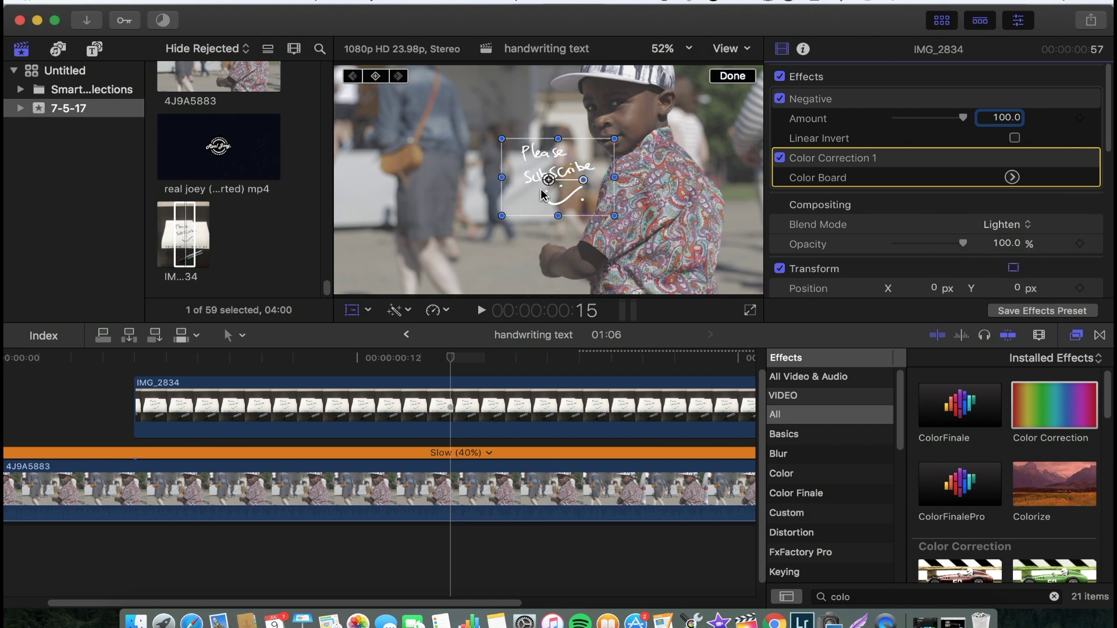
left_click_drag(557, 199, 445, 220)
left_click_drag(501, 149, 504, 185)
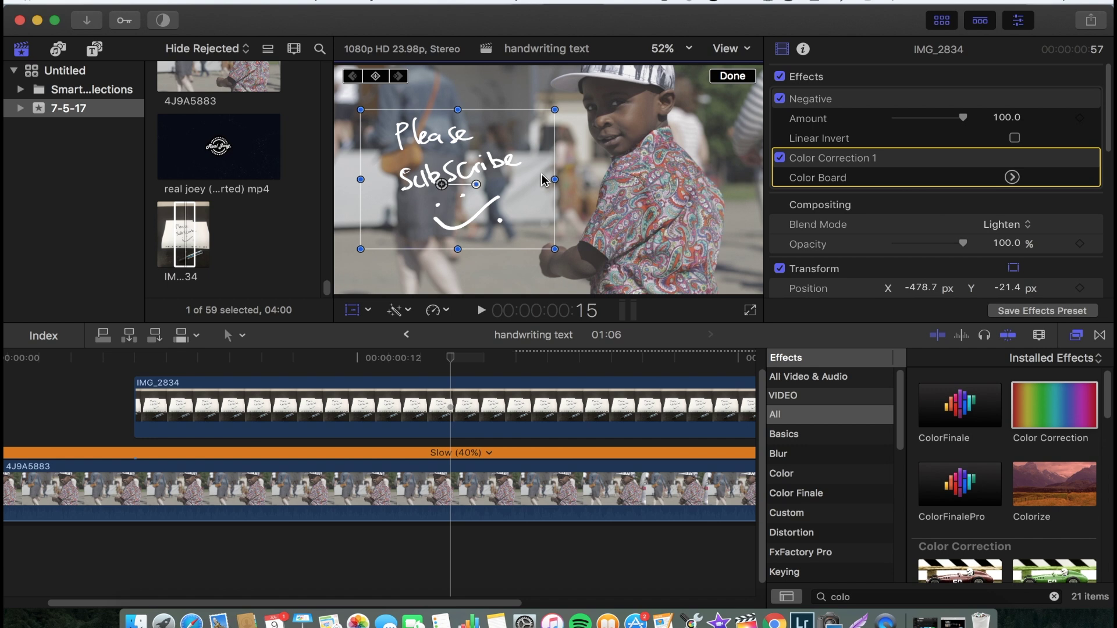
left_click(82, 403)
- Add a Cross Dissolve at the start of IMG_2834 and play back the fade-in
key("space")
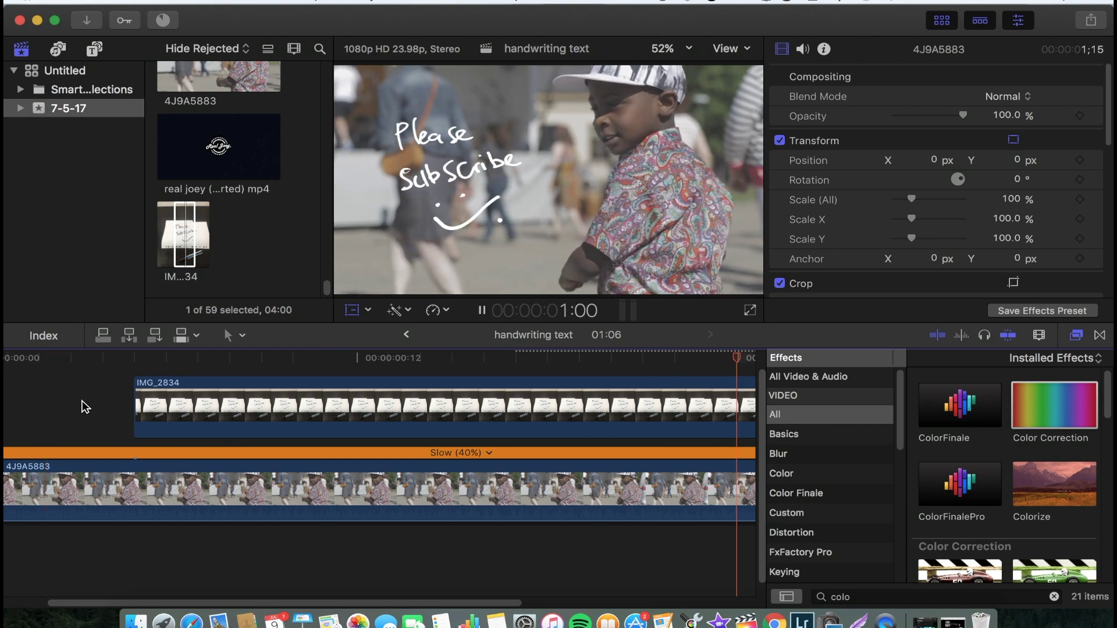
left_click(137, 405)
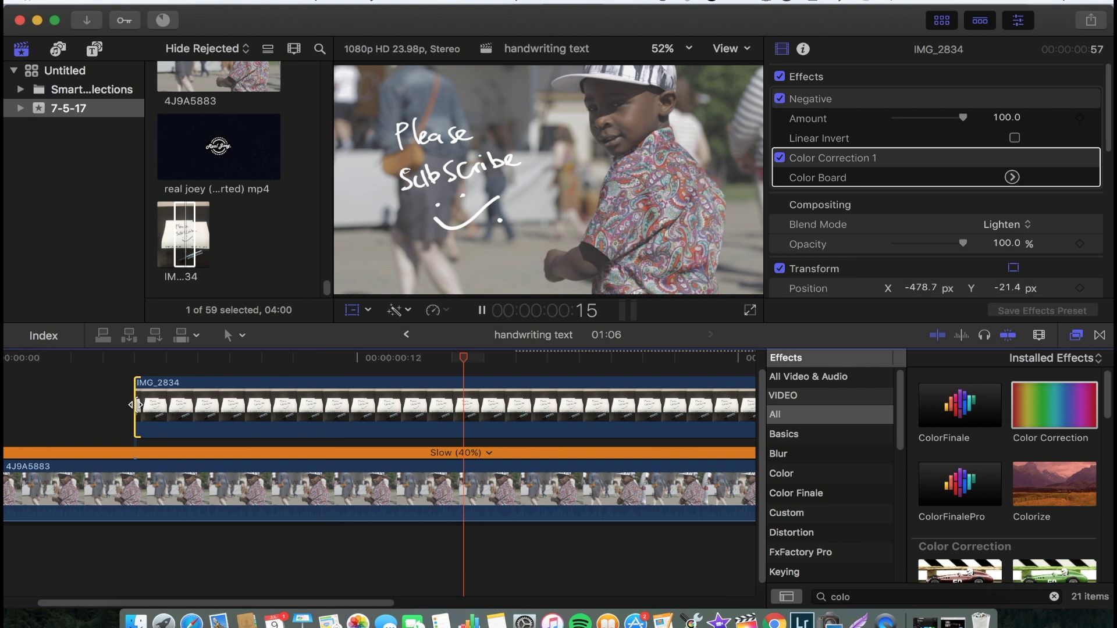
key("Delete")
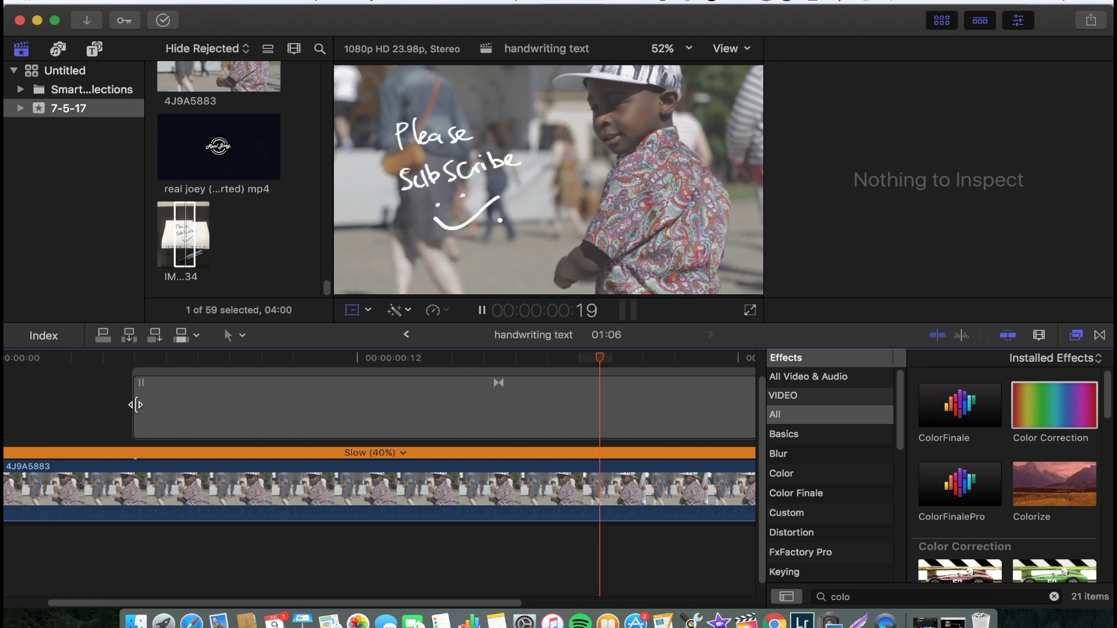
left_click(136, 405)
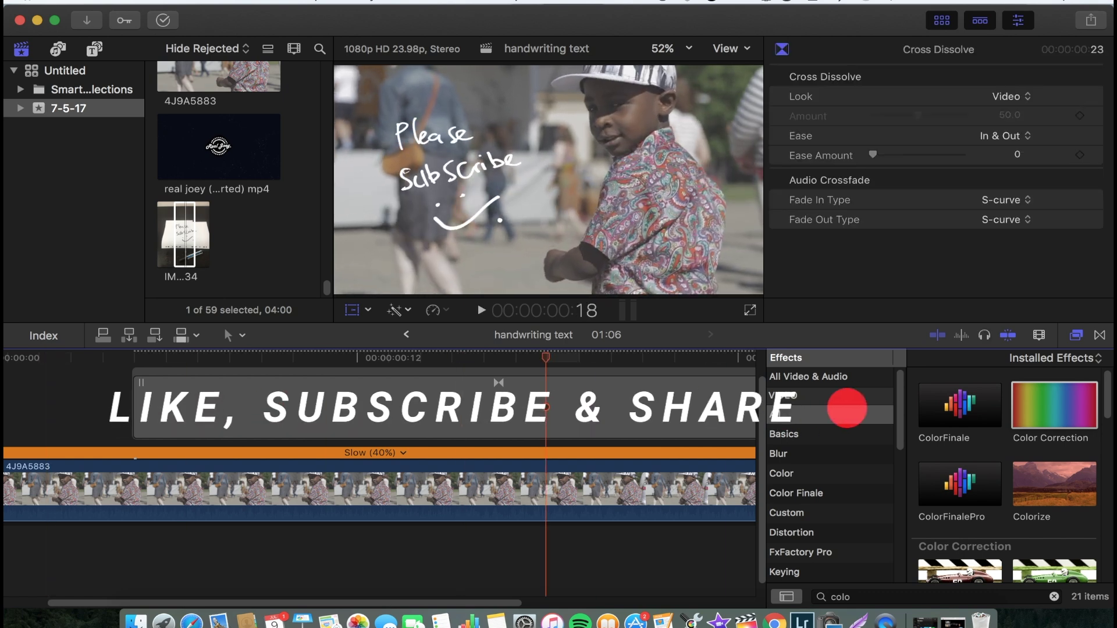
key("space")
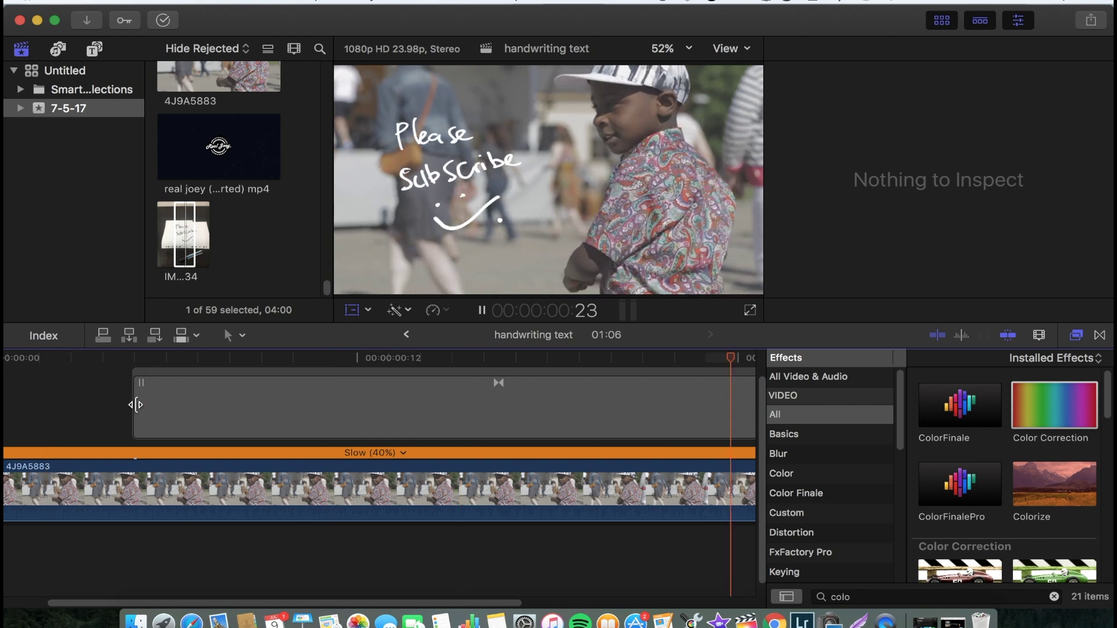
key("space")
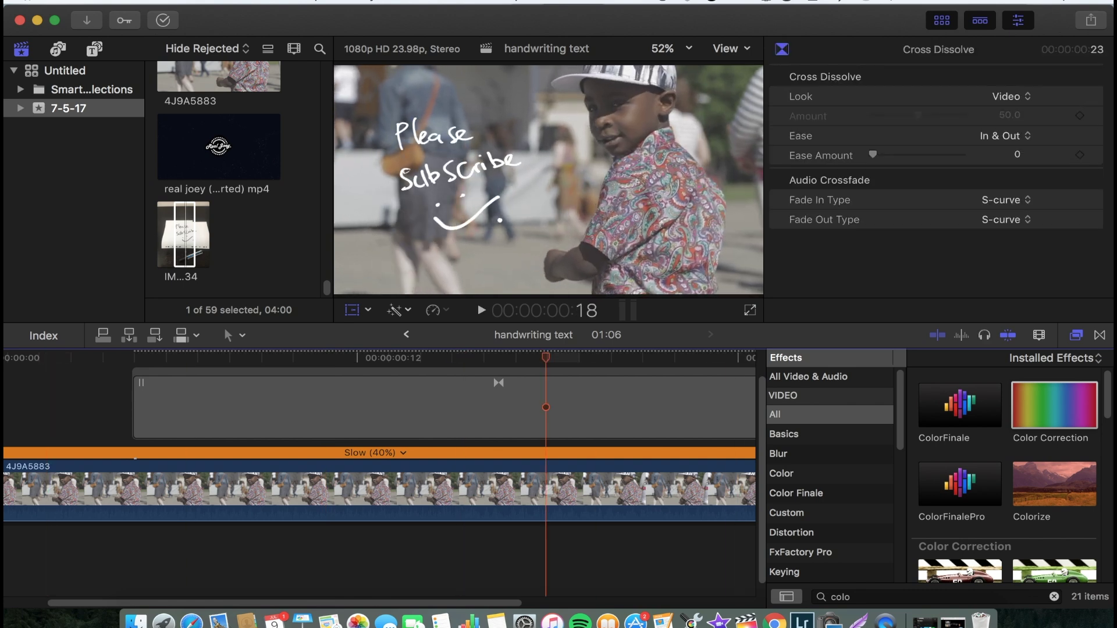